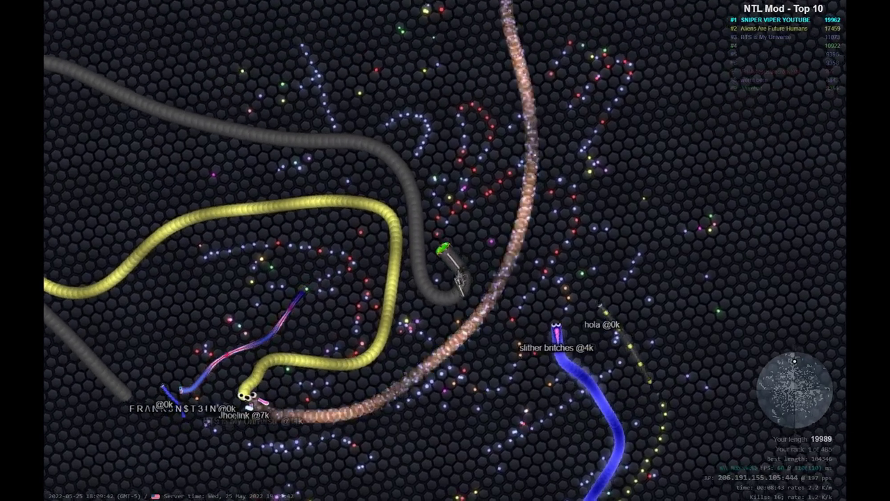
pyautogui.press('space')
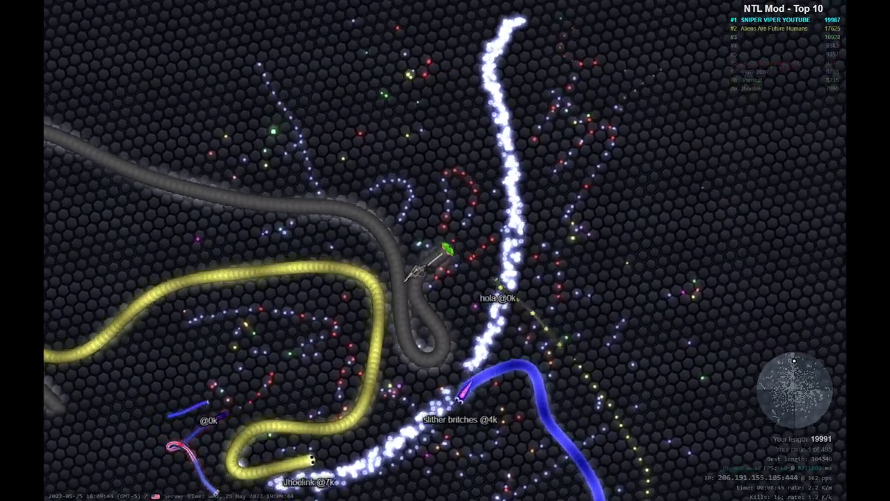